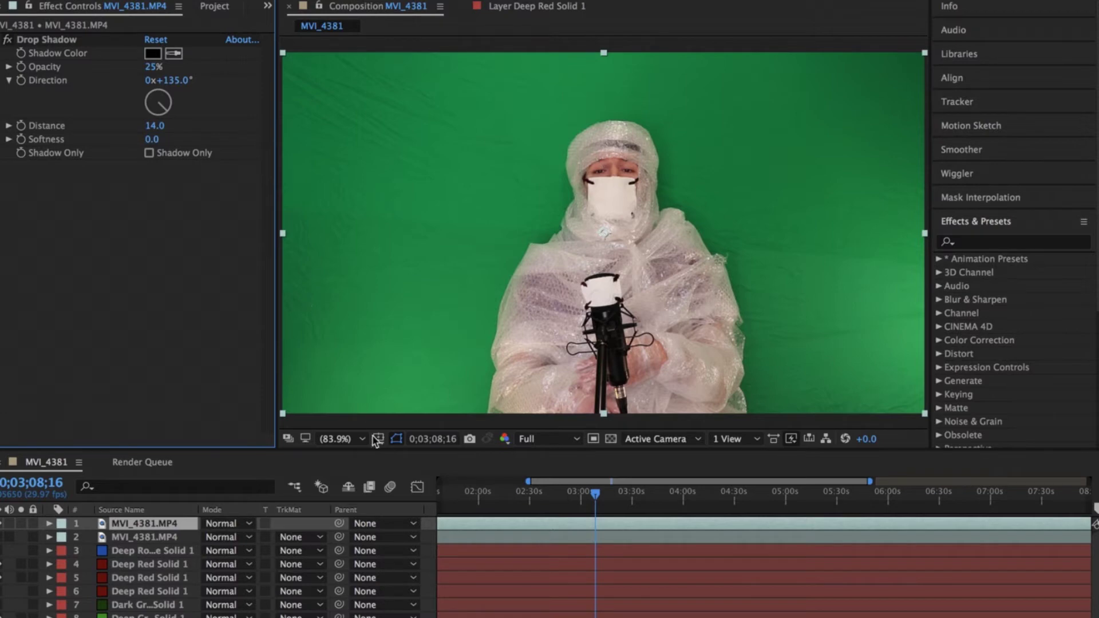
Search the effects for 'keylight' and apply Keylight (1.2) to the MVI_4381.MP4 layer
left_click(985, 241)
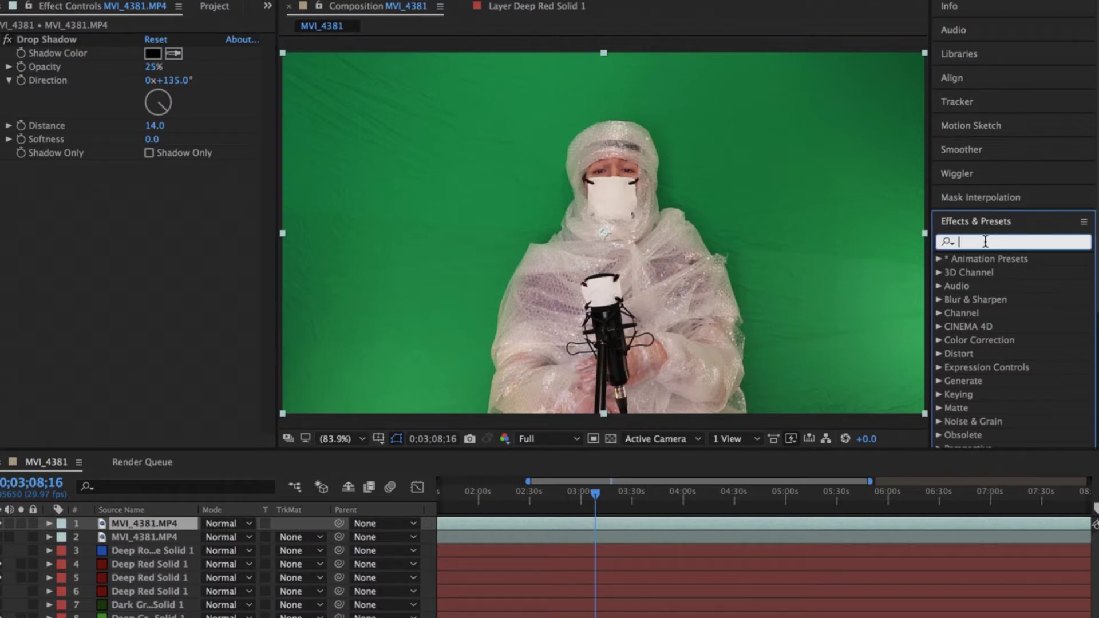
type("keyligh")
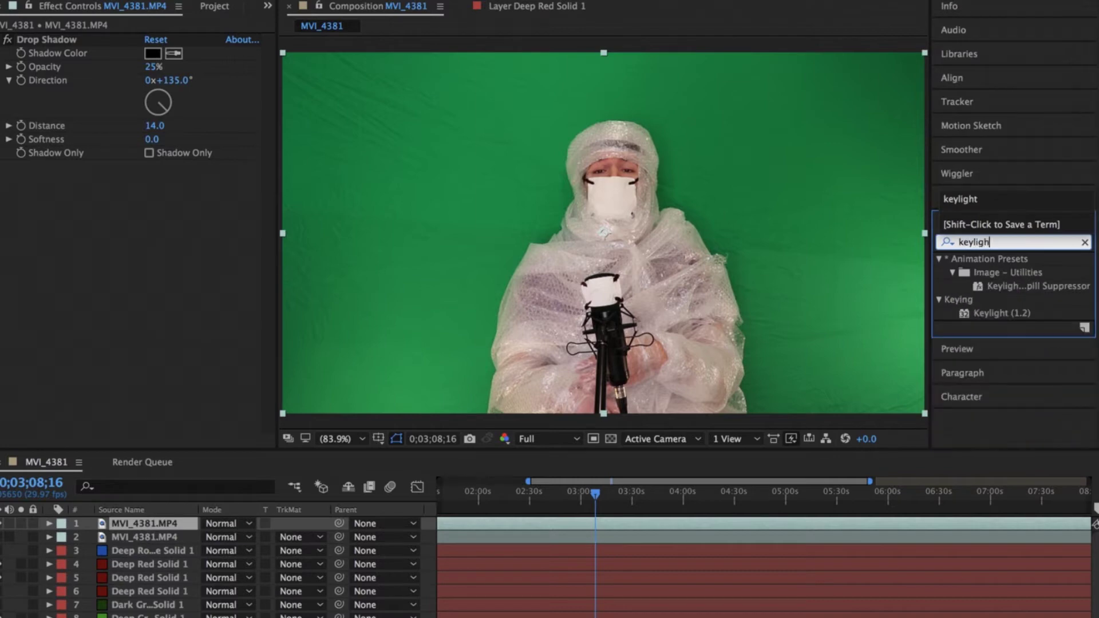
type("t")
left_click_drag(1010, 314, 138, 525)
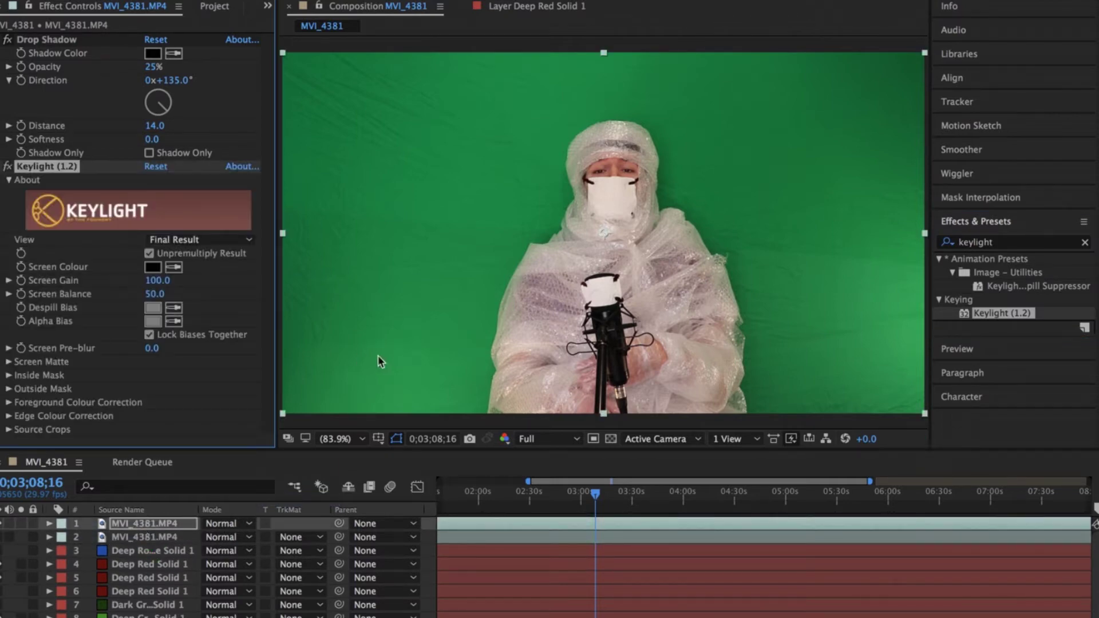
Sample the green backdrop in the Composition viewer as Keylight's Screen Colour
left_click(173, 267)
left_click(461, 177)
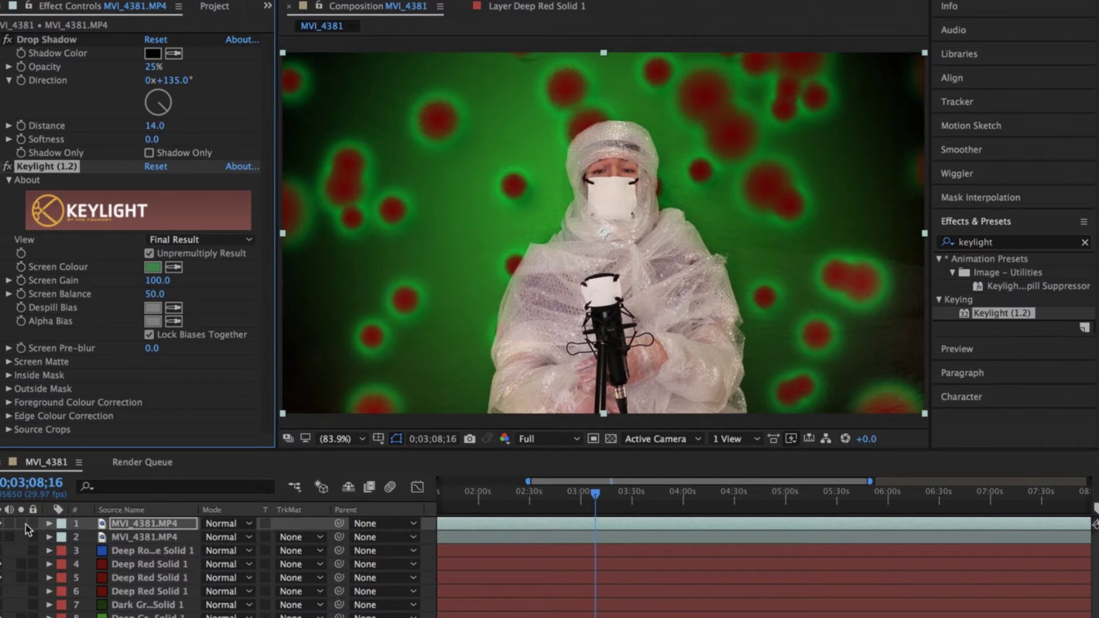
scroll(28, 610, "down", 1)
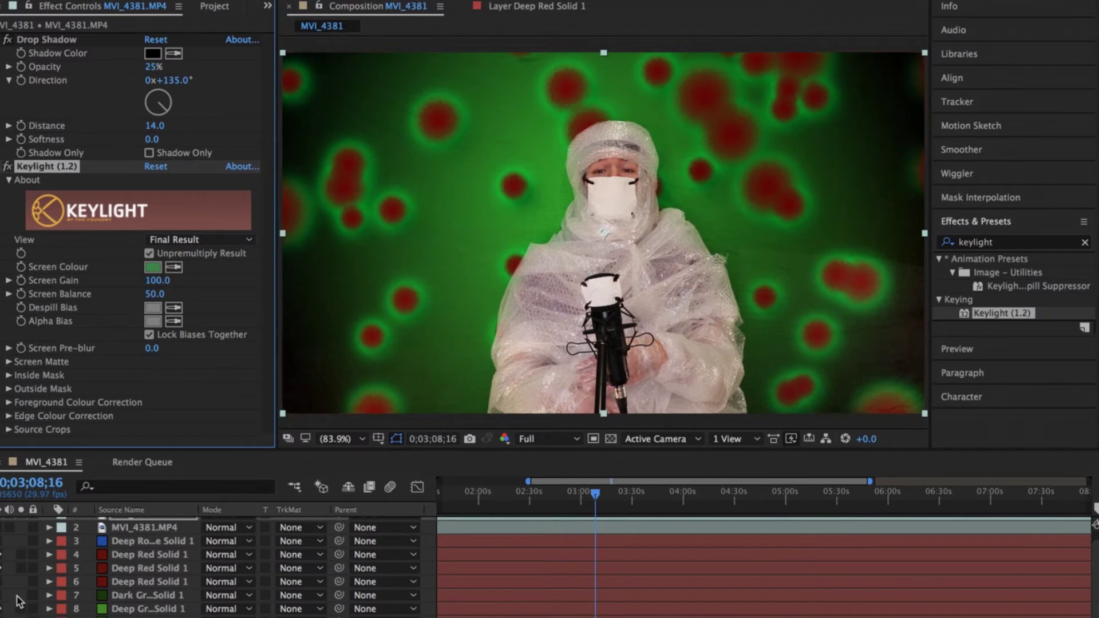
Place White Solid 1 beneath the MVI_4381.MP4 layer and reselect the footage layer
left_click_drag(148, 615, 142, 546)
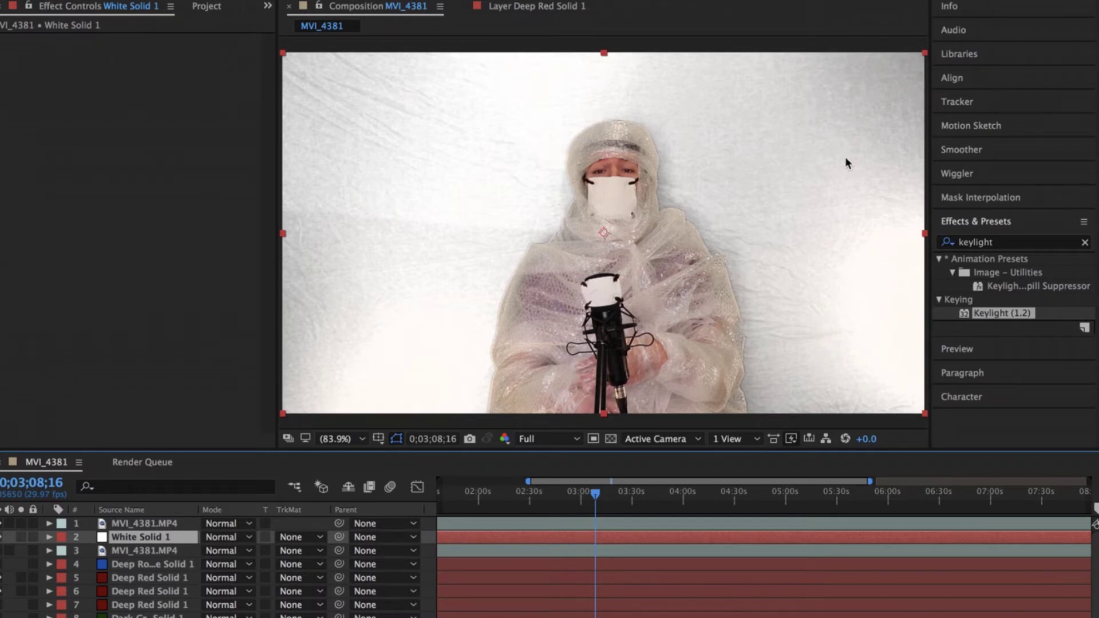
left_click(140, 523)
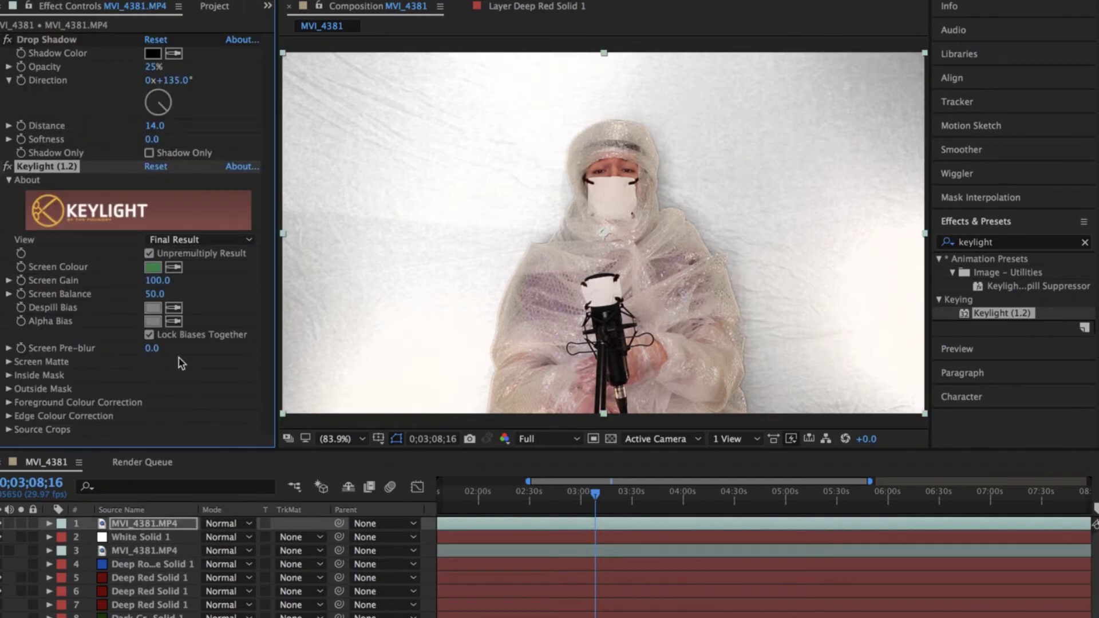
left_click(194, 239)
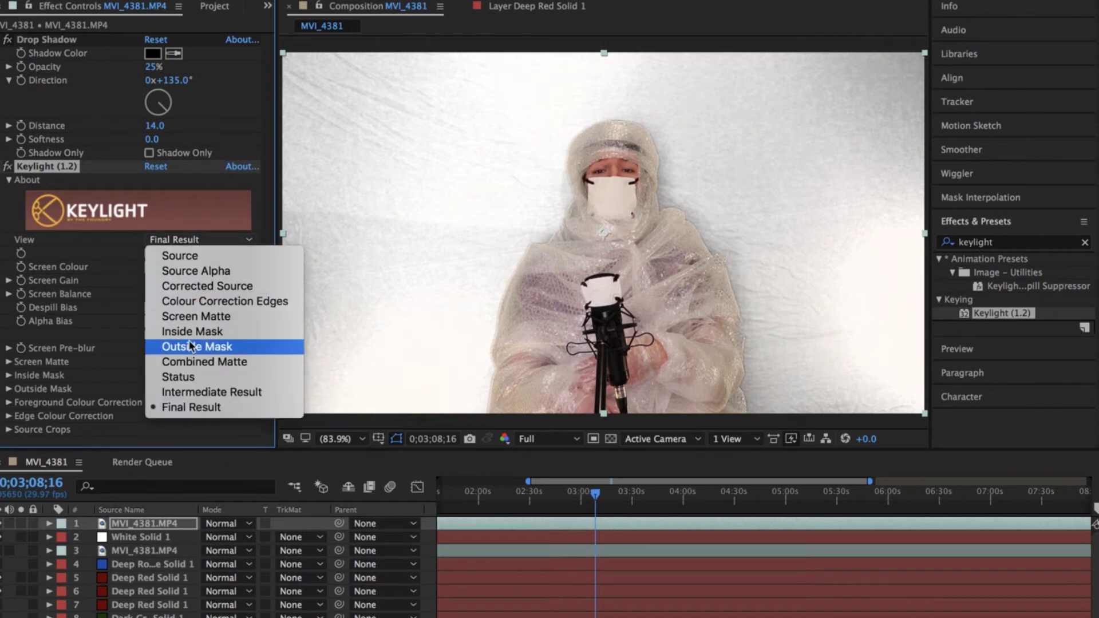
Show Keylight's Screen Matte view and set Screen Gain to 128 and Screen Balance to 0
left_click(199, 316)
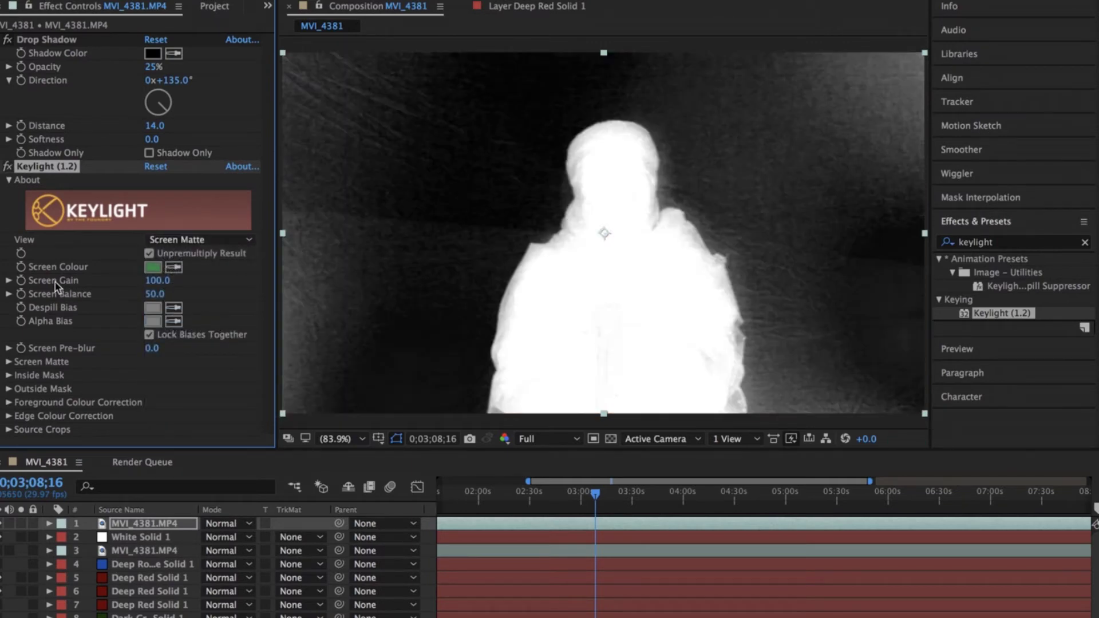
left_click_drag(153, 279, 207, 293)
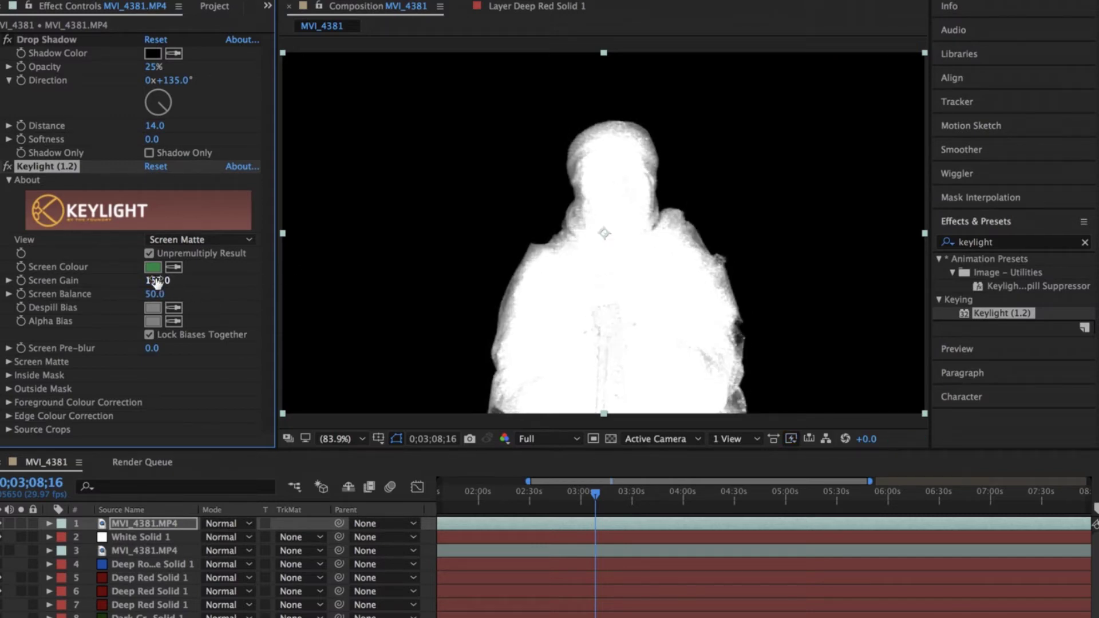
mouse_move(157, 281)
left_mouse_down()
mouse_move(131, 295)
mouse_move(152, 296)
left_mouse_up()
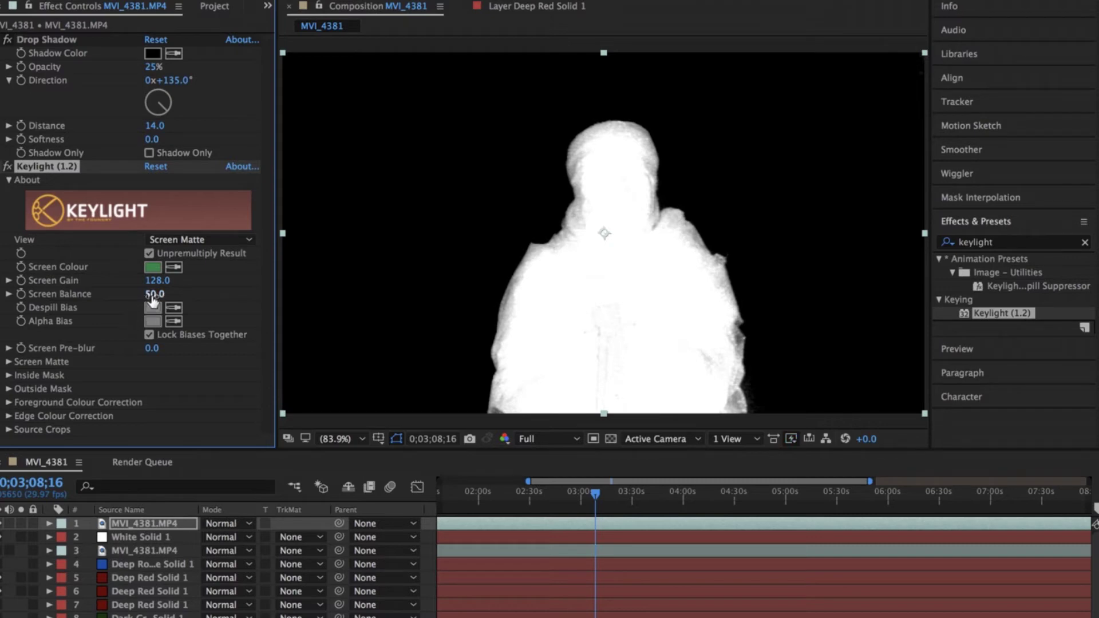
left_click_drag(154, 295, 115, 324)
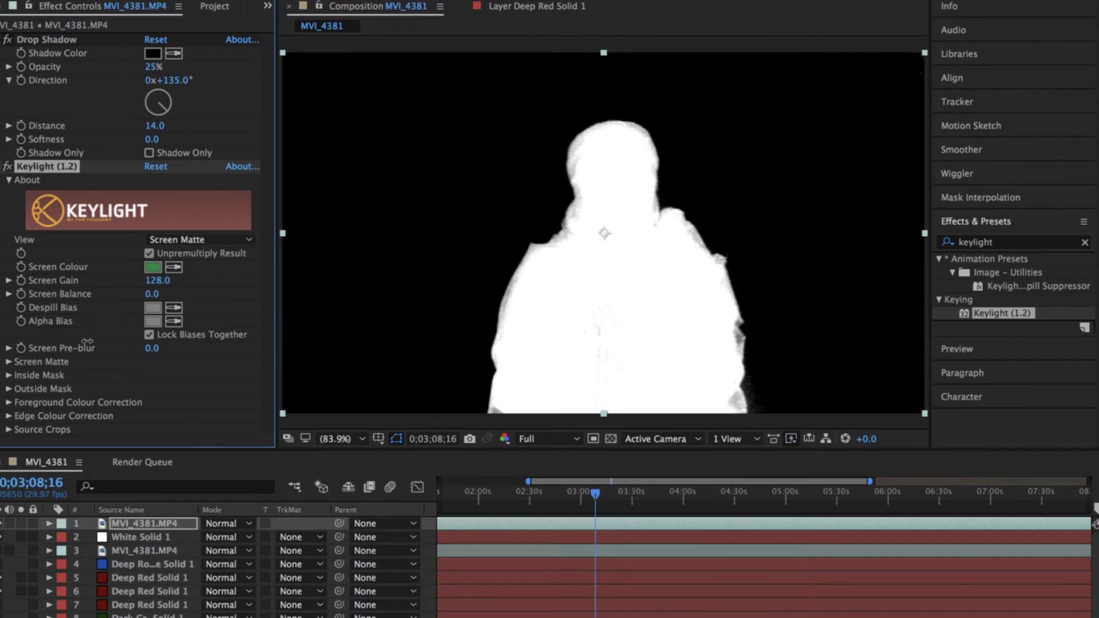
left_click_drag(70, 355, 21, 370)
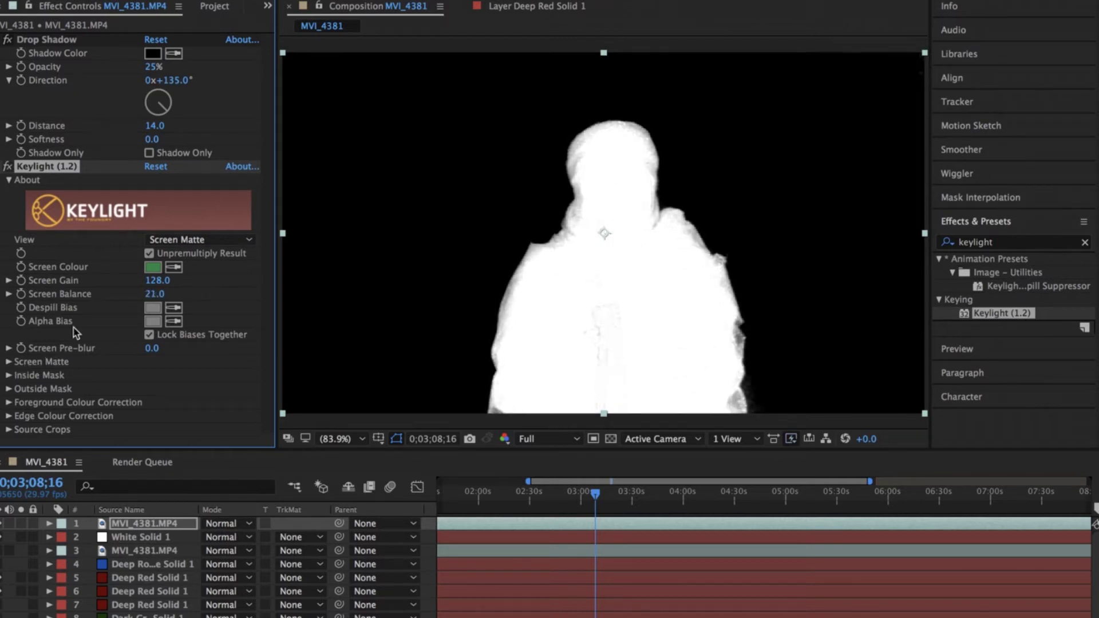
key("ctrl+z")
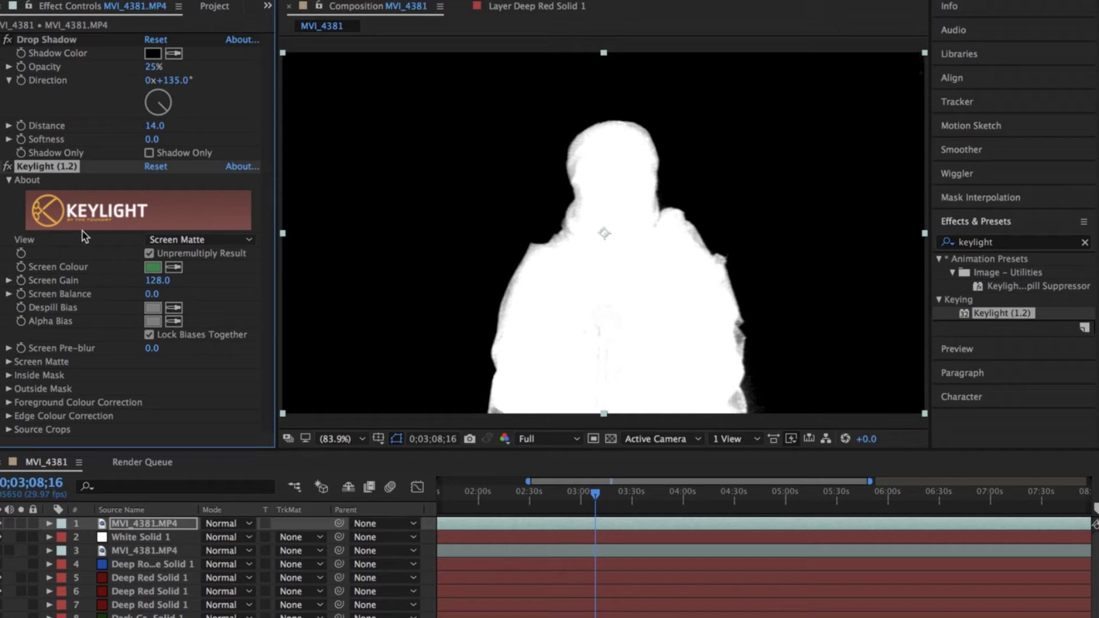
left_click(182, 241)
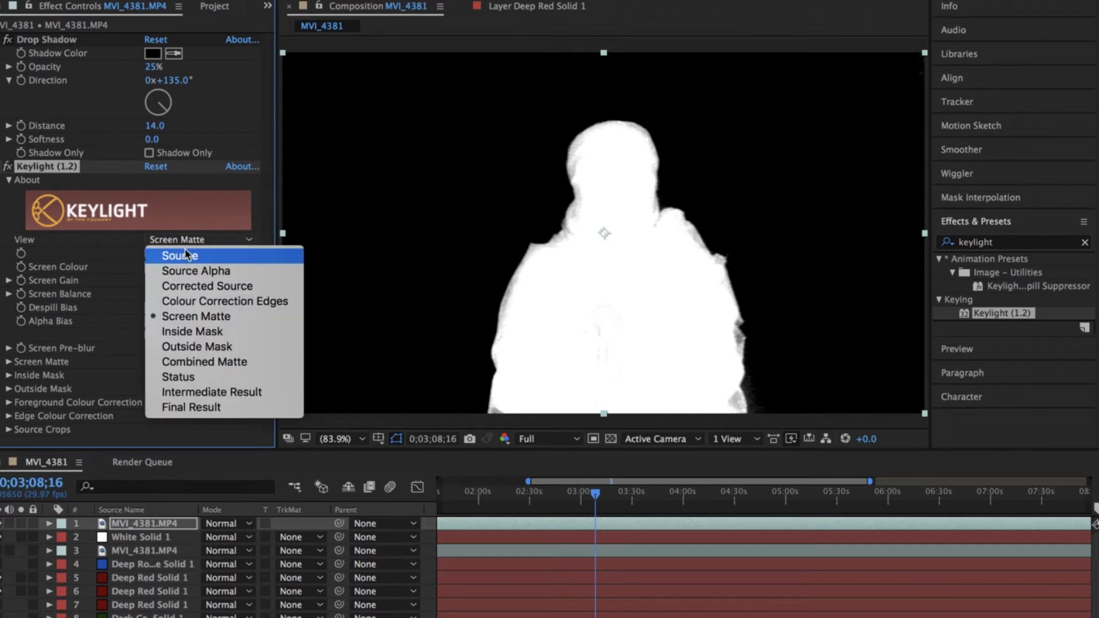
Set Keylight back to Final Result and toggle White Solid 1's visibility off, then on again
left_click(200, 407)
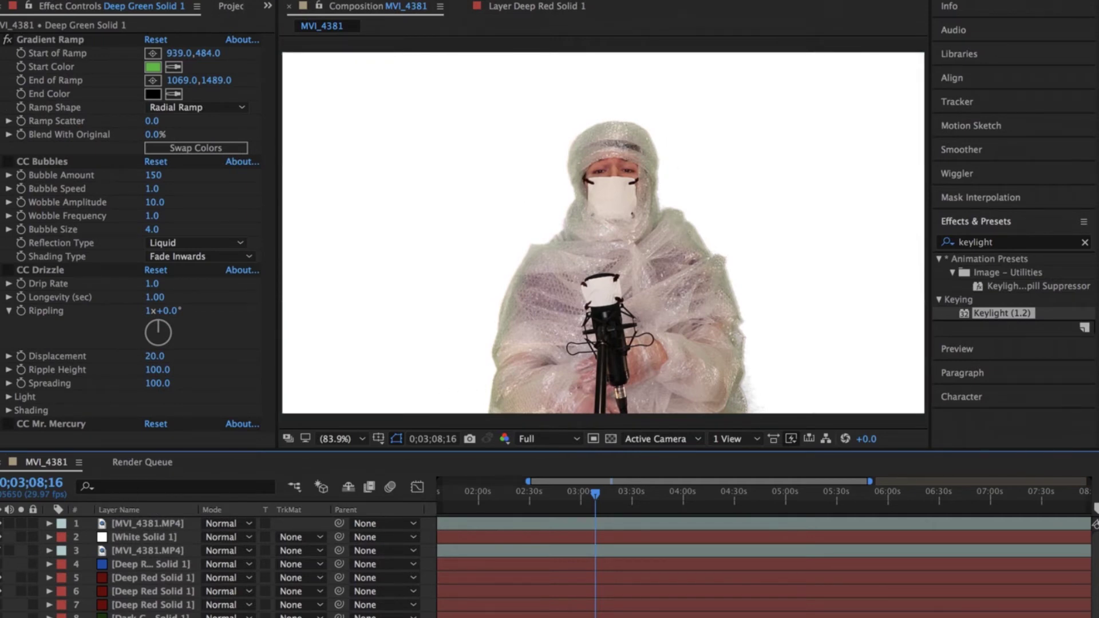
left_click(2, 538)
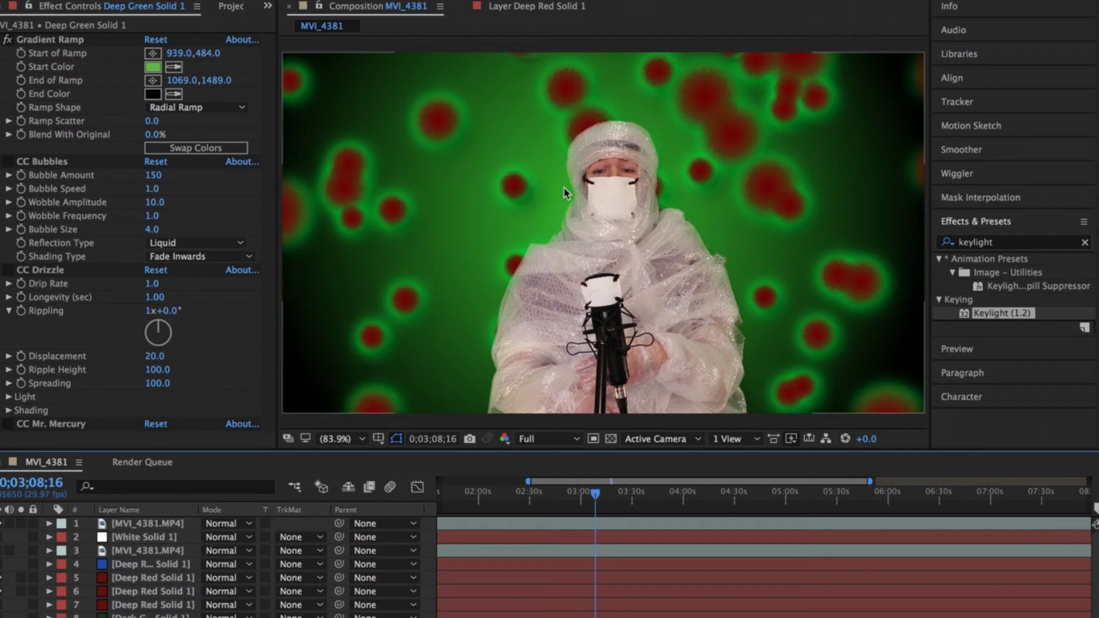
left_click(2, 537)
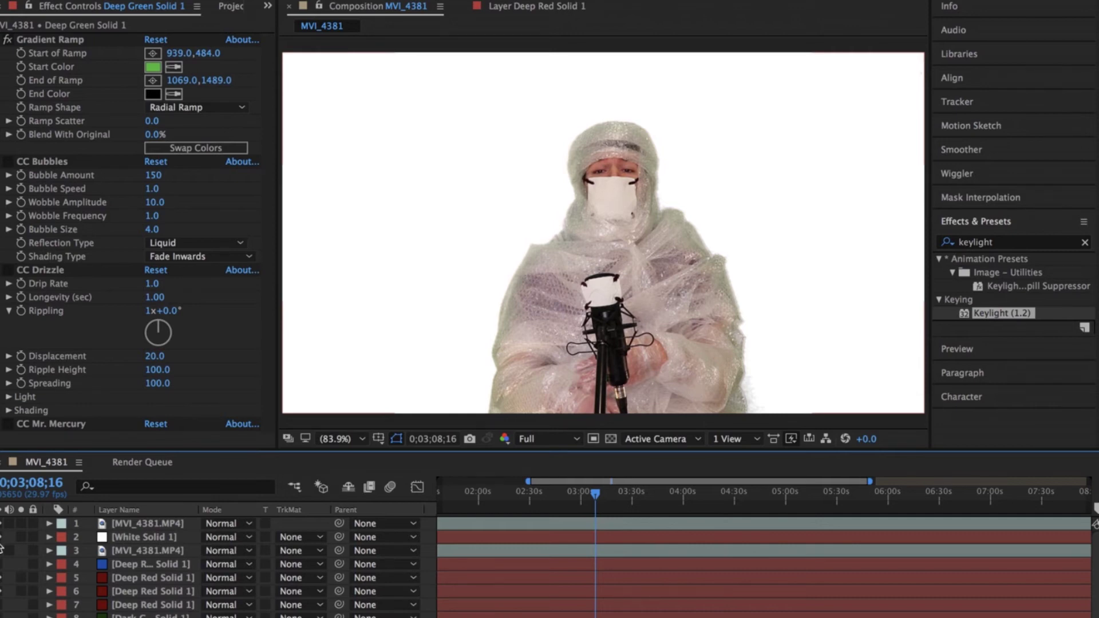
left_click(137, 525)
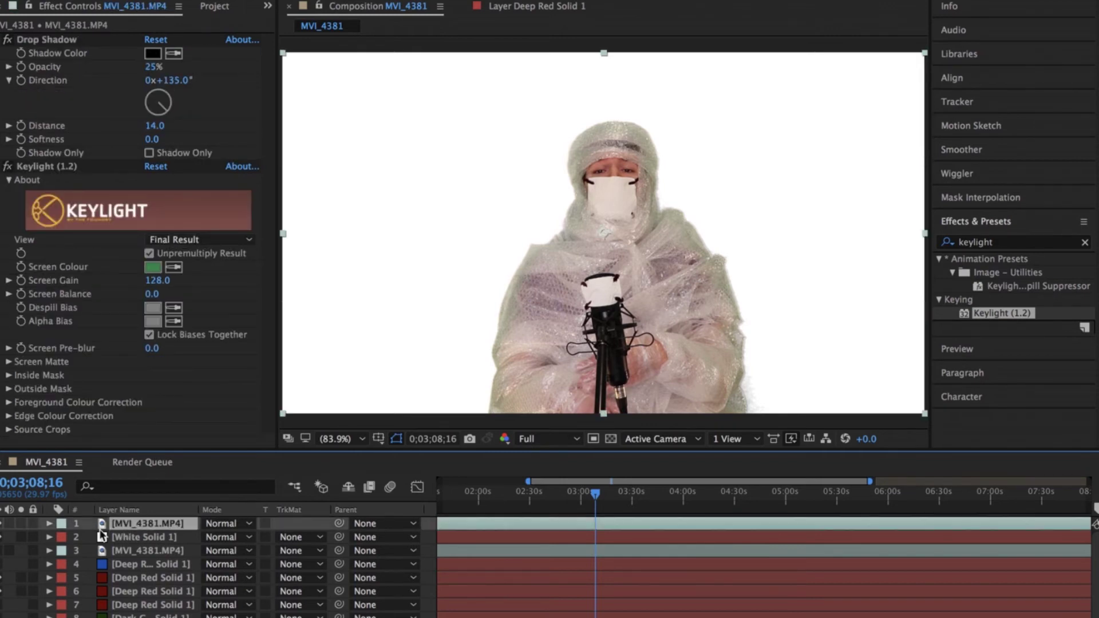
Duplicate the keyed MVI_4381.MP4 footage layer with Edit > Duplicate
left_click(172, 0)
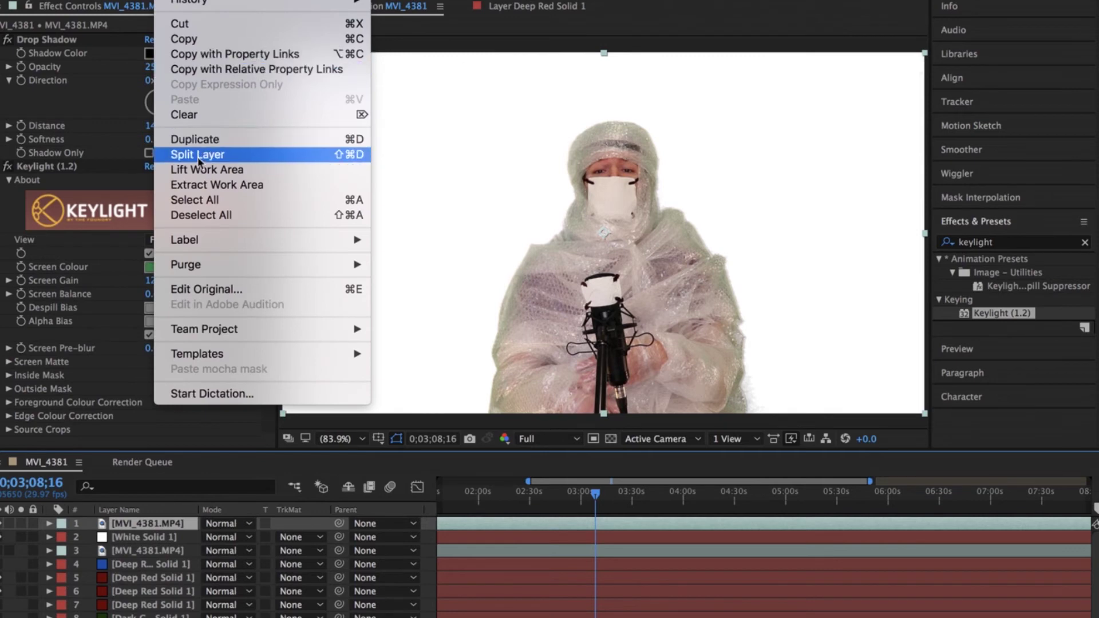
left_click(194, 139)
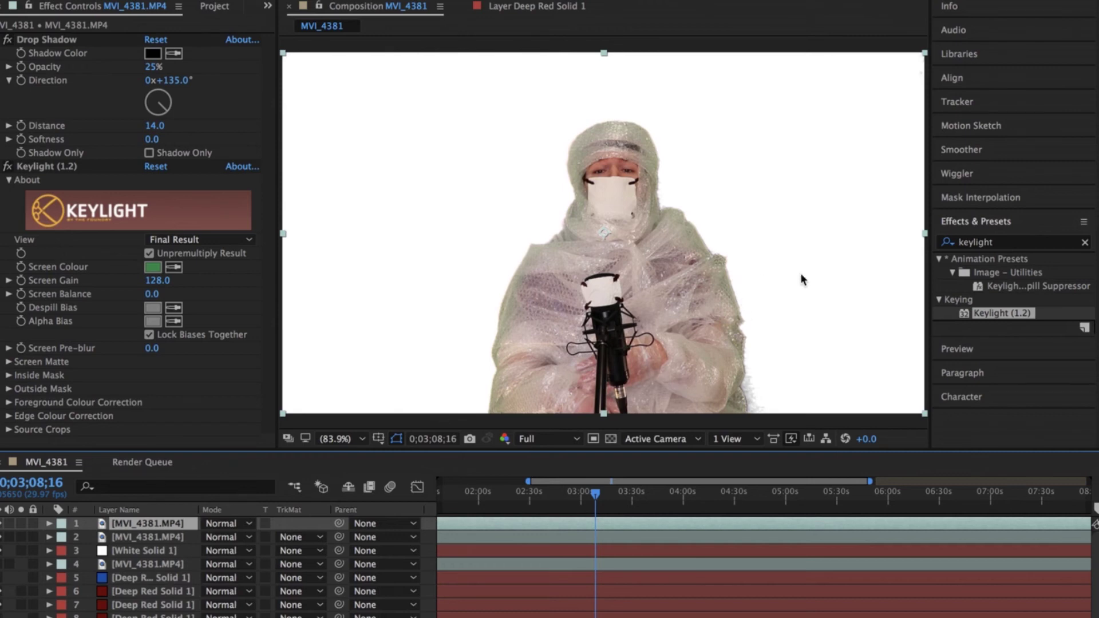
left_click(1084, 245)
Apply Drop Shadow to the second footage layer with distance 35 and softness 108
left_click(1053, 245)
type("d")
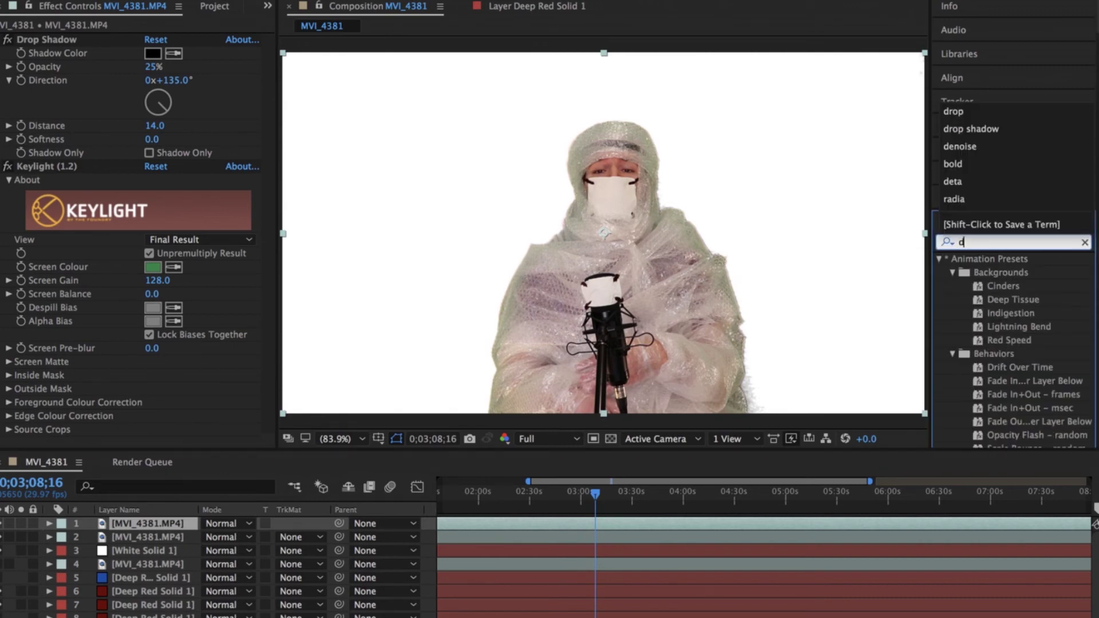
type("rop sh")
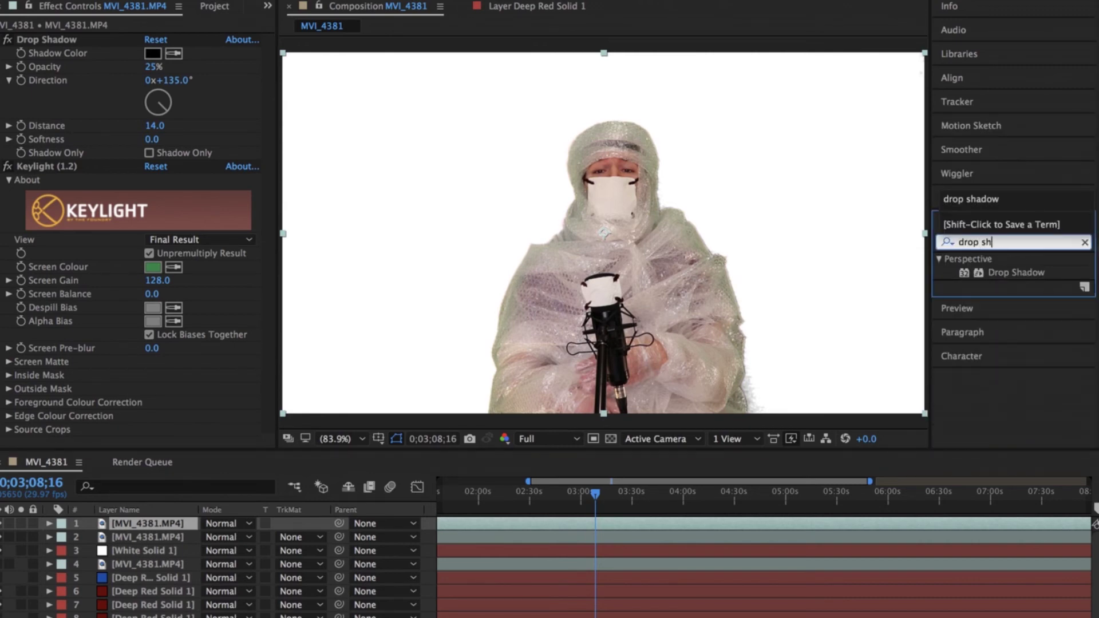
type("ad")
left_click_drag(1023, 273, 146, 524)
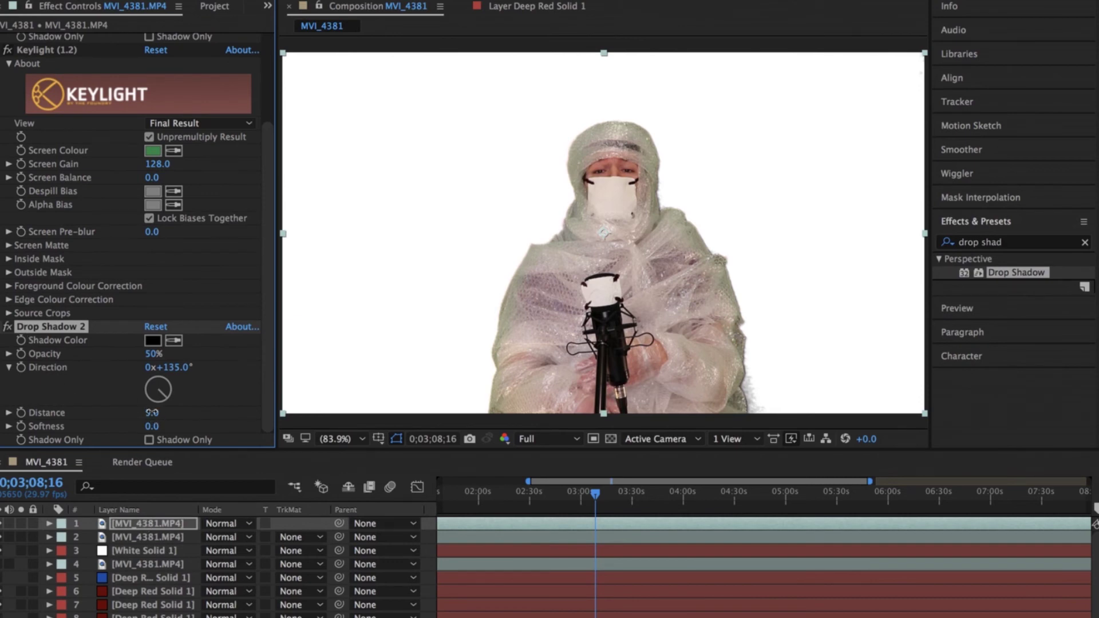
left_click_drag(152, 411, 217, 412)
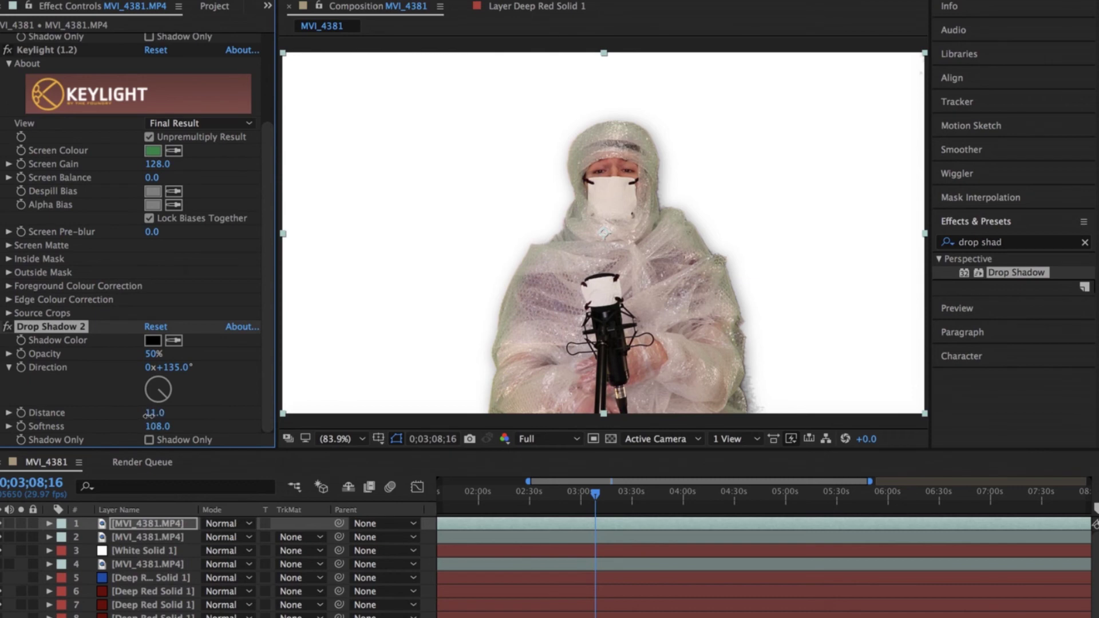
mouse_move(151, 413)
left_mouse_down()
mouse_move(182, 413)
mouse_move(168, 414)
left_mouse_up()
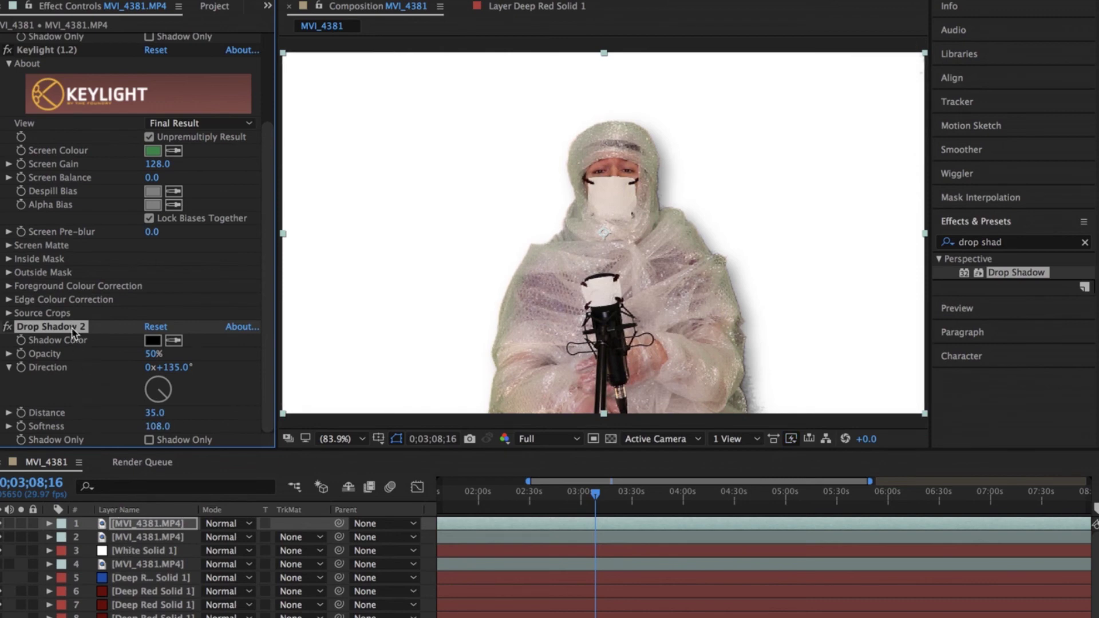
Toggle the drop shadow off and on to compare, then hide the white solid to reveal the bubbles
left_click(8, 326)
left_click(7, 326)
left_click(7, 326)
left_click(8, 327)
left_click(2, 550)
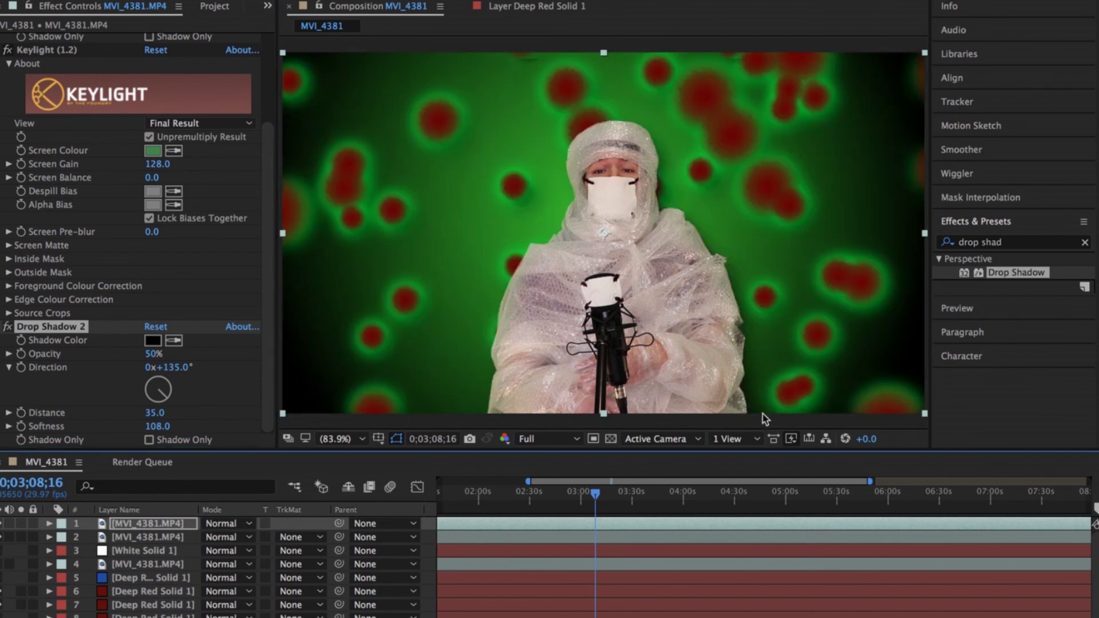